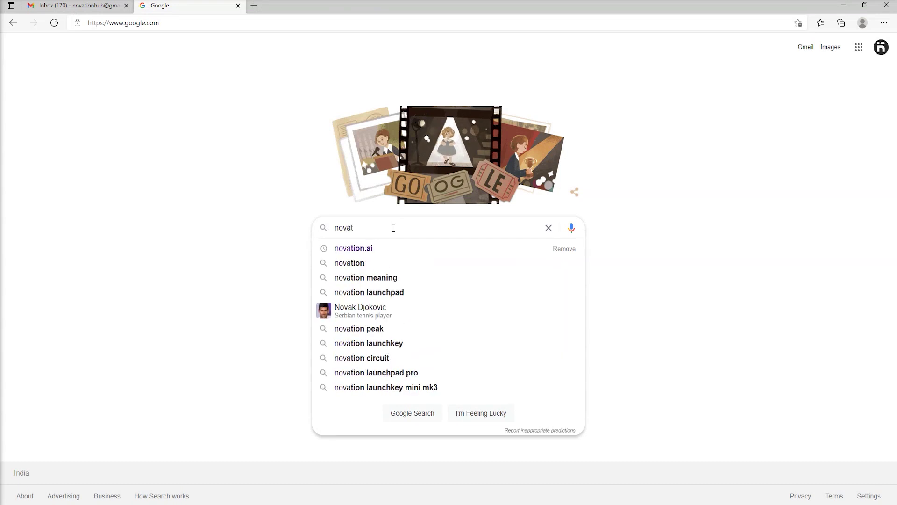
# Search Google for novation.ai and open the Novation Academy site from the results.
pyautogui.write('ion.ai')
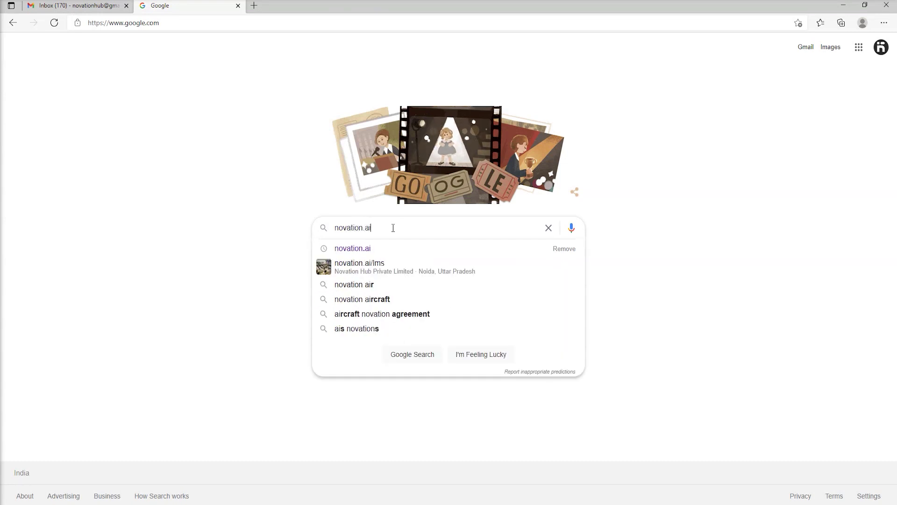
pyautogui.press('Return')
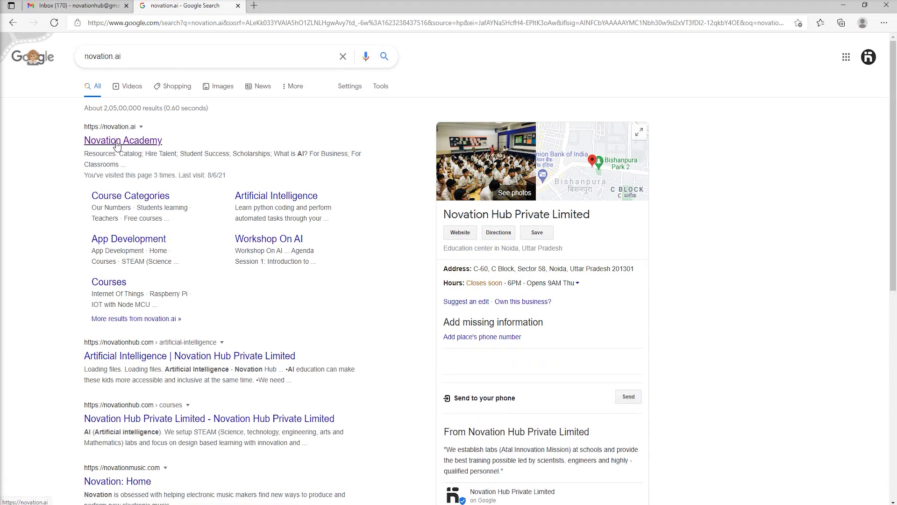
pyautogui.click(117, 145)
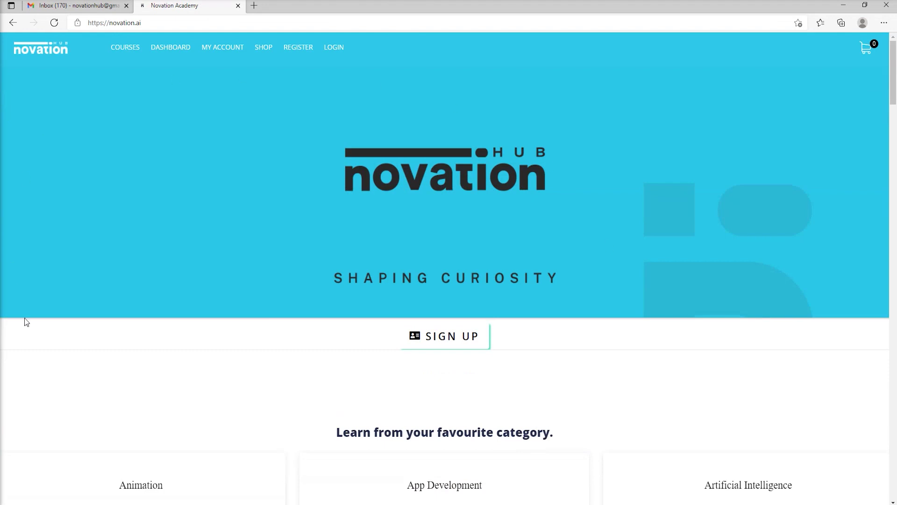
# On the sign-up page, enter the username, first and last name, e-mail address and password twice.
pyautogui.click(442, 344)
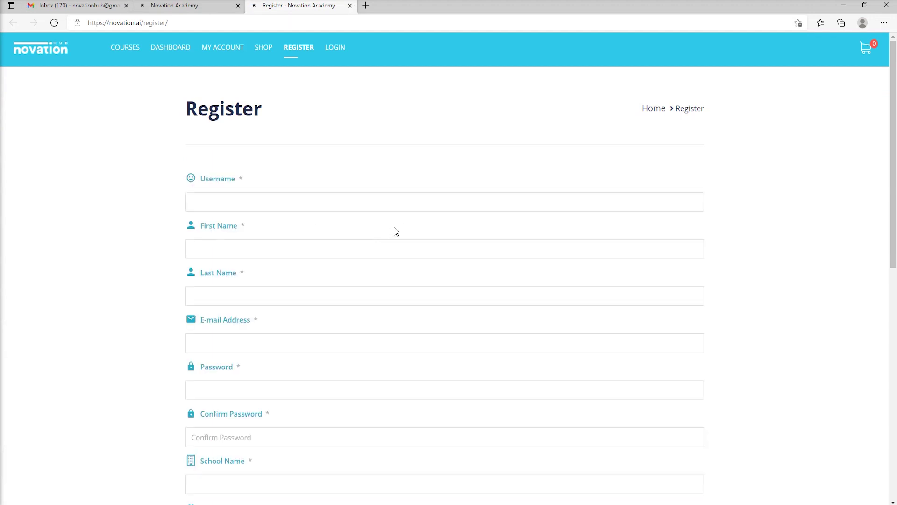
pyautogui.write('emy')
pyautogui.press('Tab')
pyautogui.write('n')
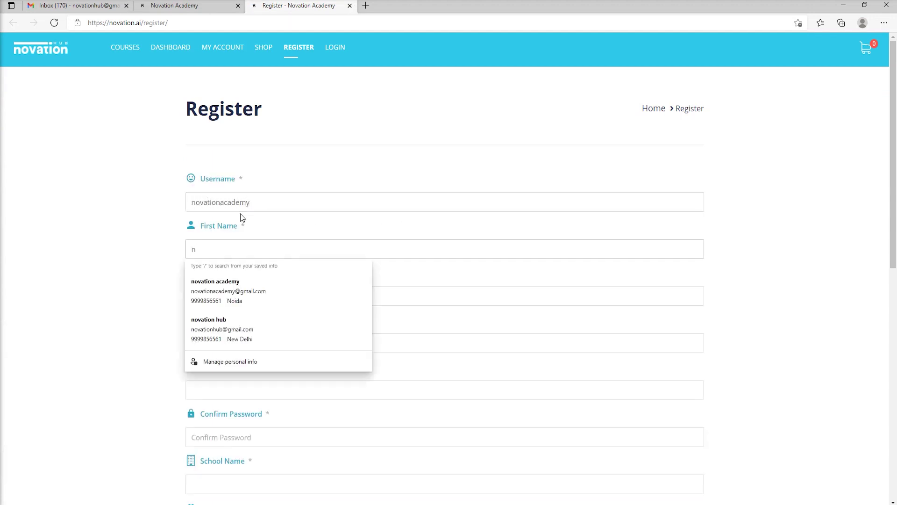
pyautogui.write('ovation')
pyautogui.press('Tab')
pyautogui.write('academy')
pyautogui.press('Tab')
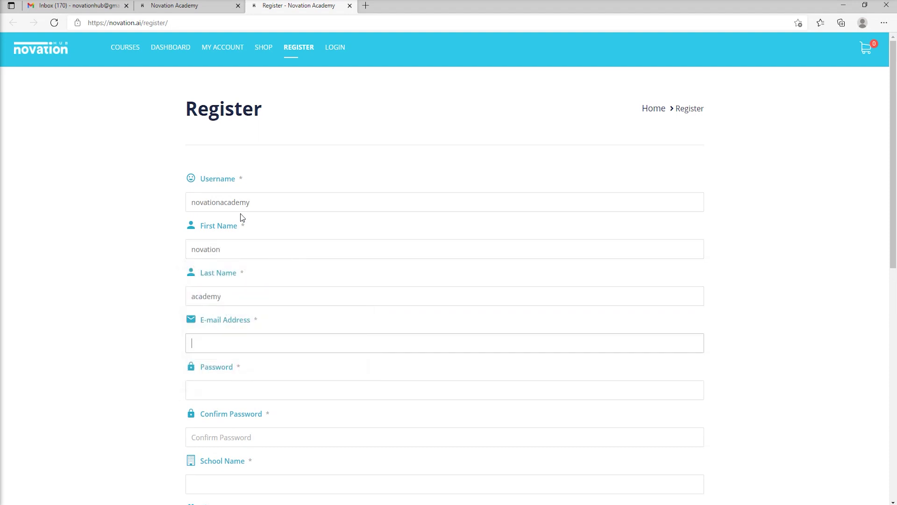
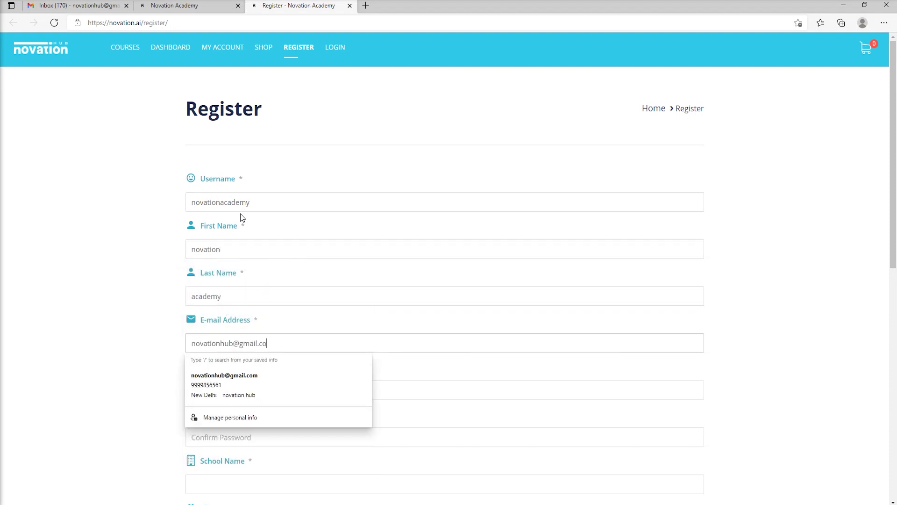
pyautogui.press('Tab')
pyautogui.write('•••••••••')
pyautogui.press('Tab')
pyautogui.write('•')
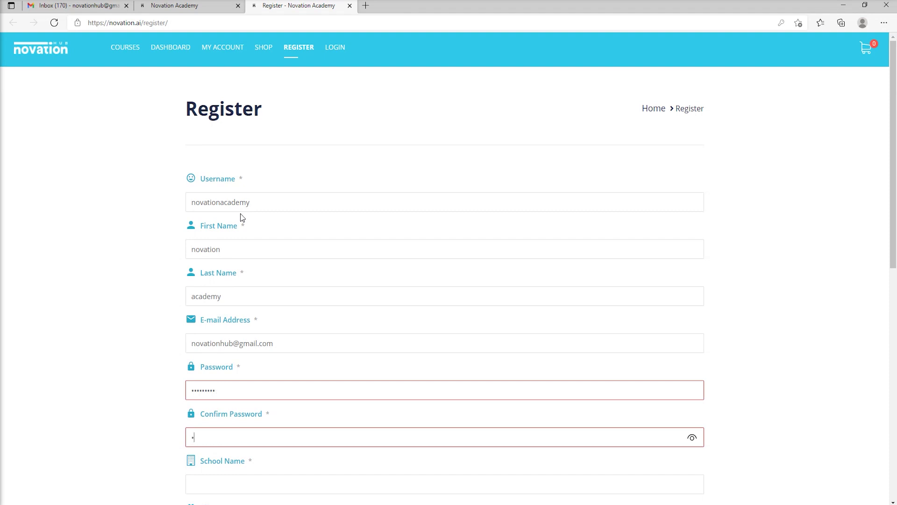
pyautogui.write('••••••••')
# Fill in the school, class 10, the city and the phone number.
pyautogui.press('Tab')
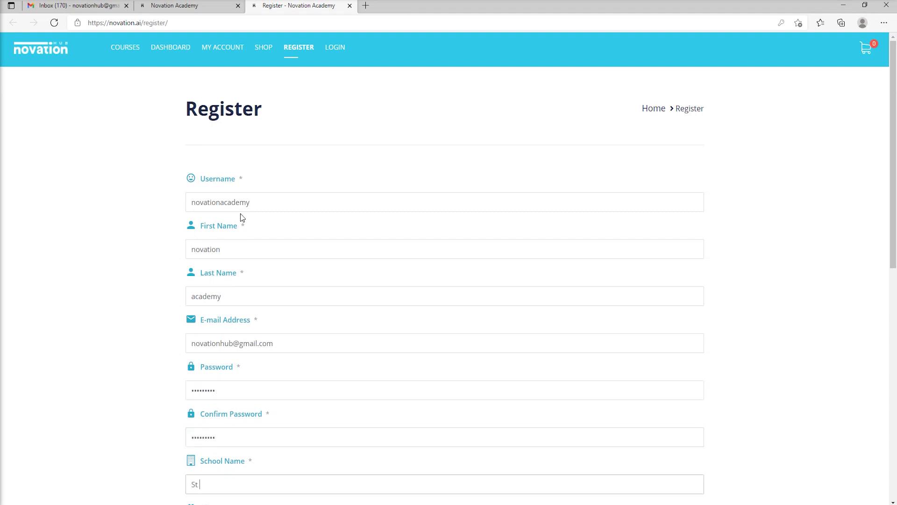
pyautogui.scroll(-6, 245, 252)
pyautogui.click(203, 206)
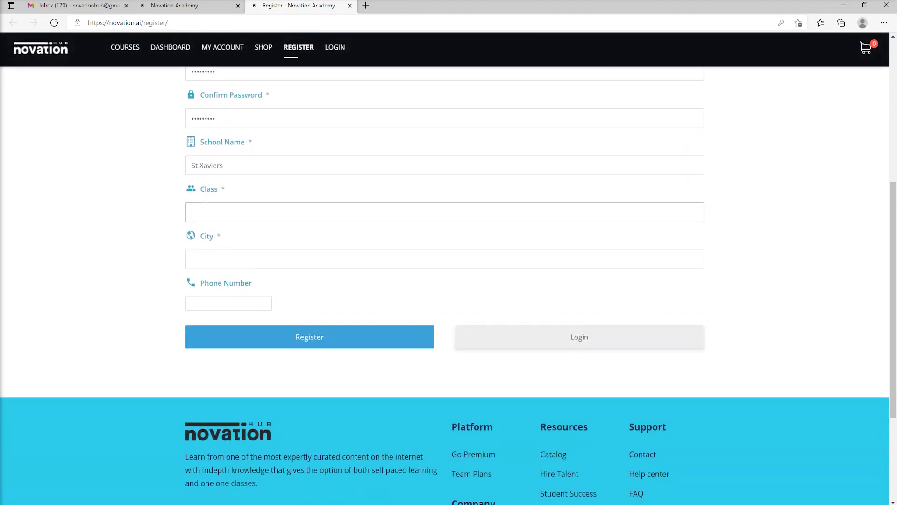
pyautogui.write('10')
pyautogui.press('Tab')
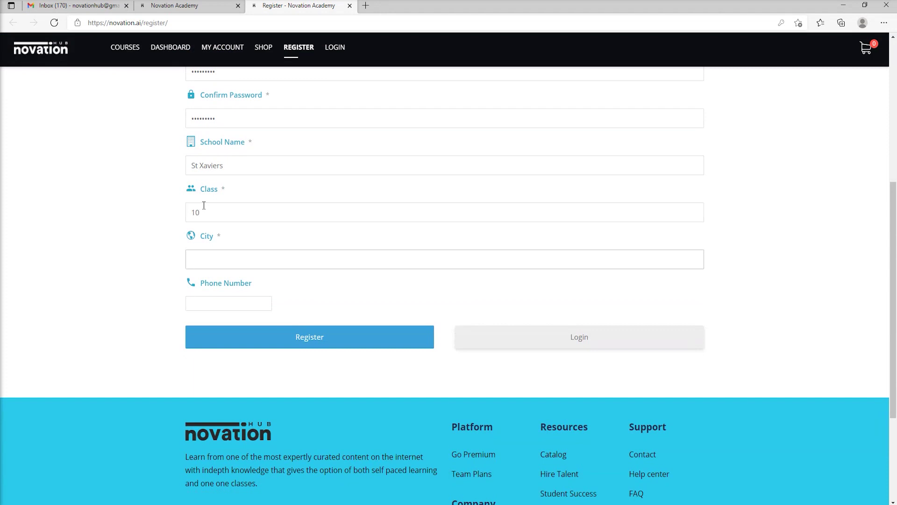
pyautogui.write('Noida')
pyautogui.press('Tab')
pyautogui.write('9995')
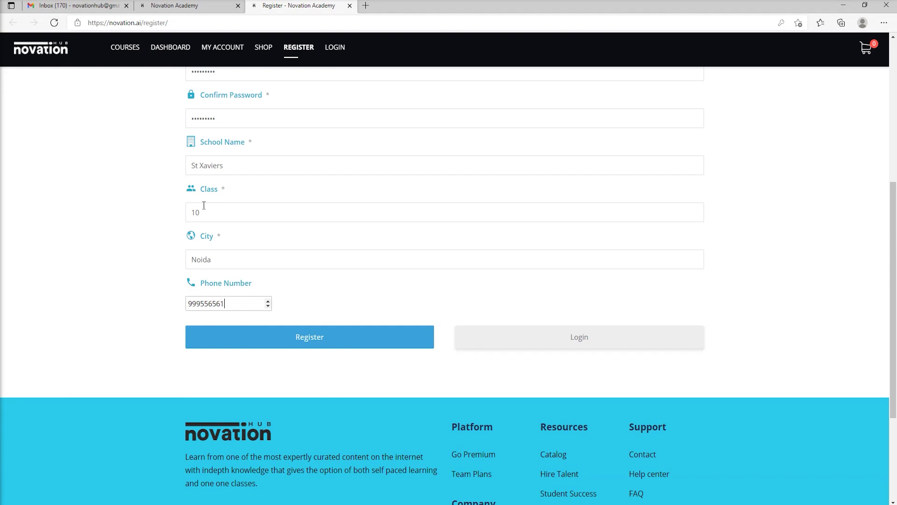
# Submit the registration, let the browser save the password, and view Enrolled Courses.
pyautogui.click(248, 338)
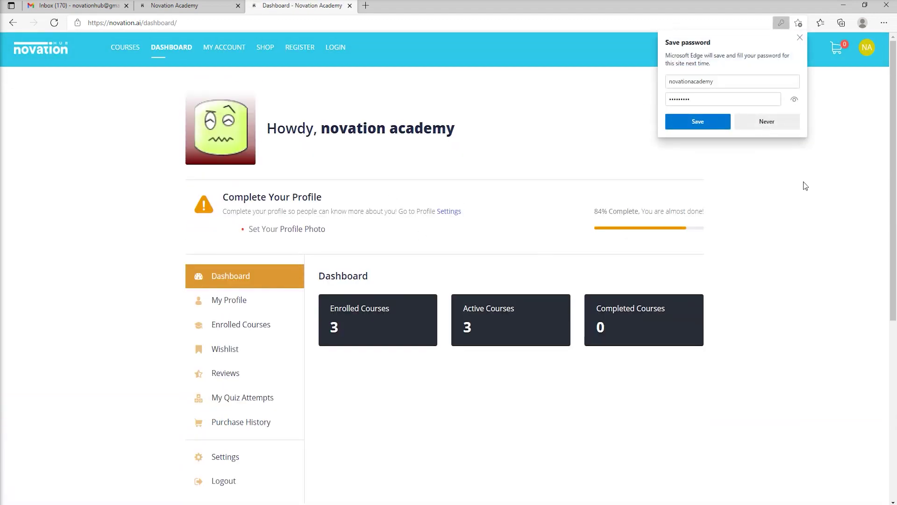
pyautogui.click(718, 124)
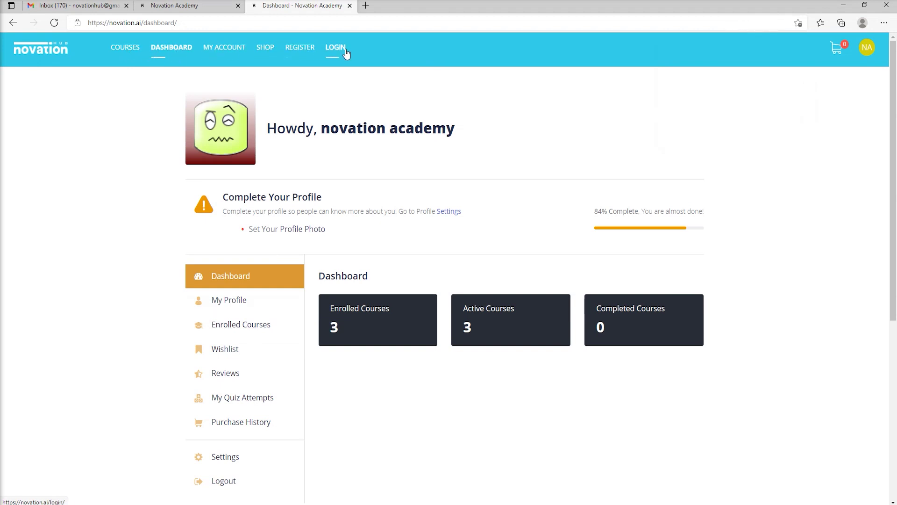
pyautogui.scroll(-2, 374, 352)
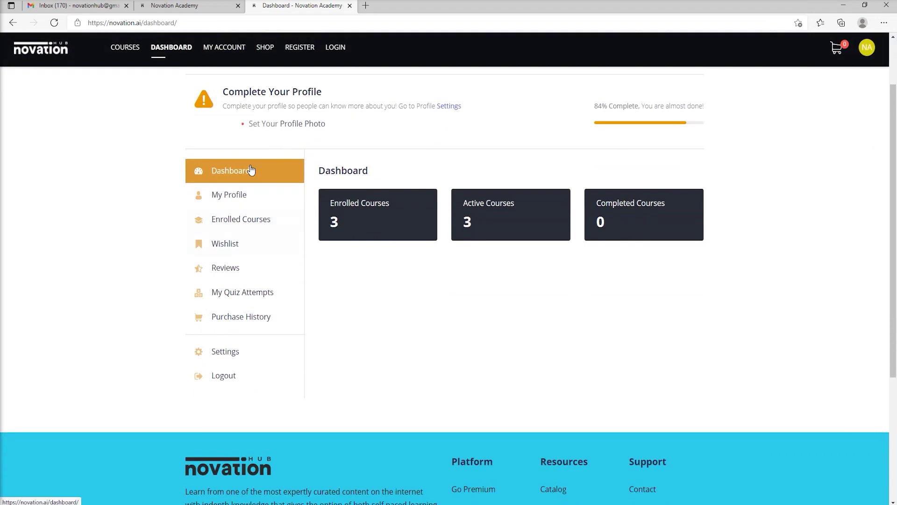
pyautogui.click(259, 224)
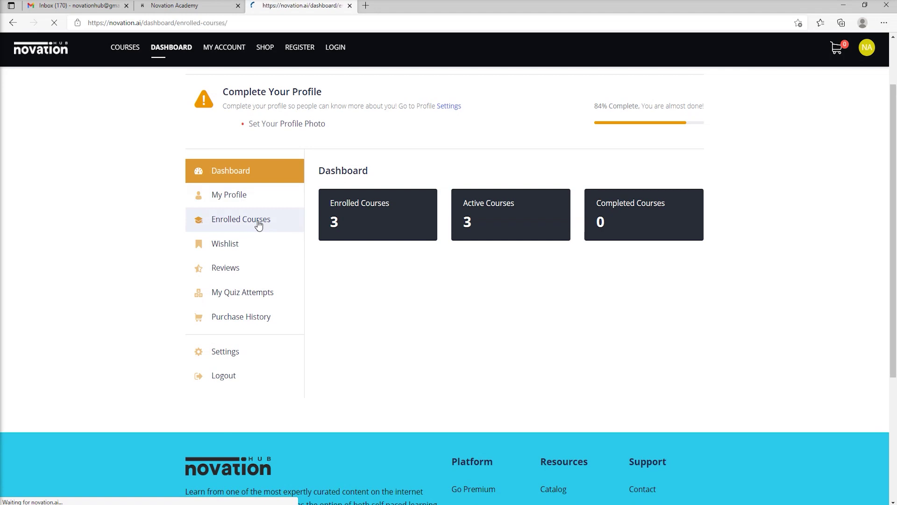
pyautogui.scroll(-1, 543, 316)
pyautogui.scroll(-4, 445, 196)
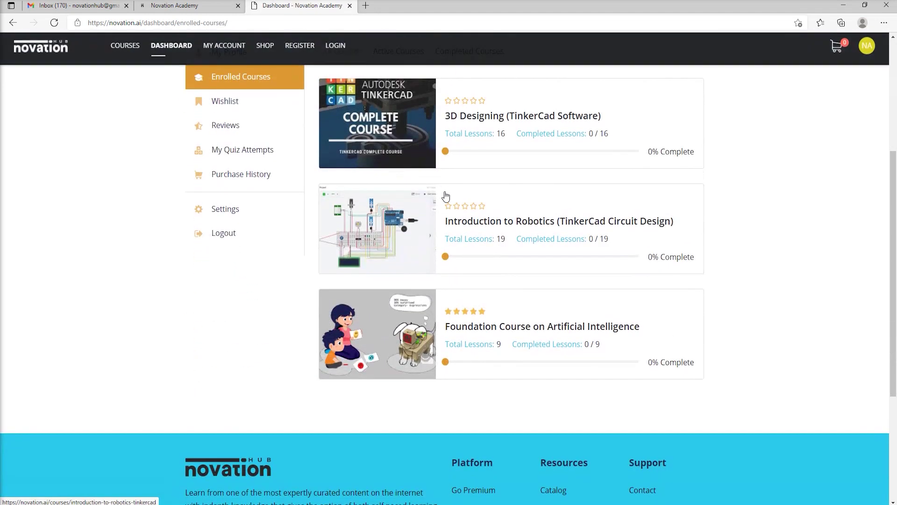
pyautogui.scroll(1, 458, 198)
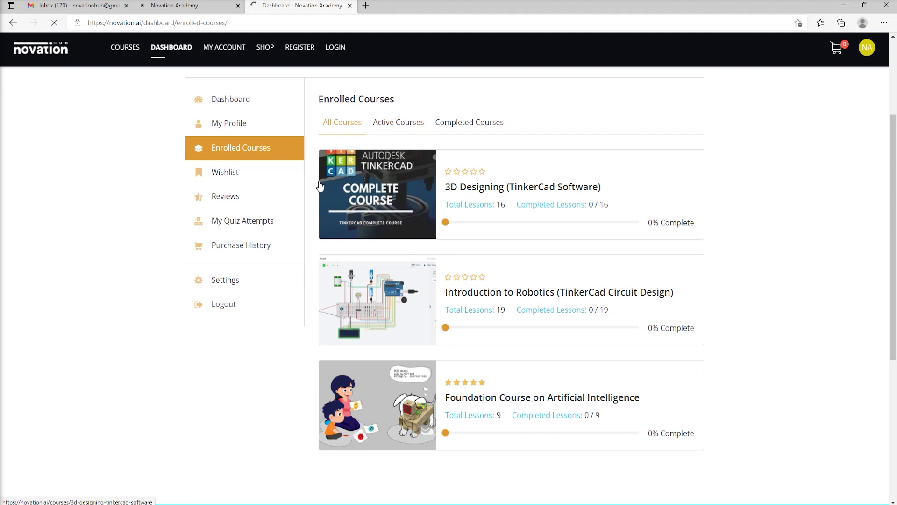
# Expand the '3D Designing (Tinkercad)' and 'Creating 3D Designing' lesson lists, then open the course overview.
pyautogui.scroll(-3, 458, 302)
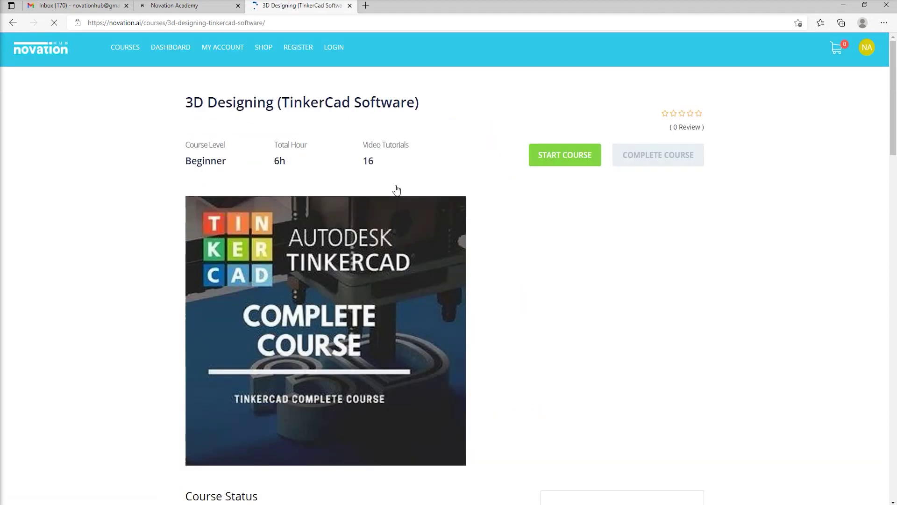
pyautogui.scroll(-2, 250, 109)
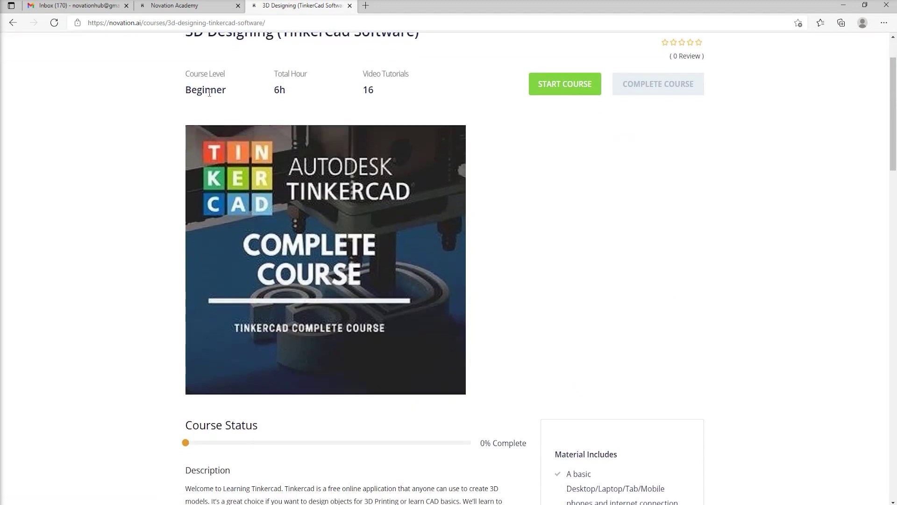
pyautogui.scroll(2, 209, 92)
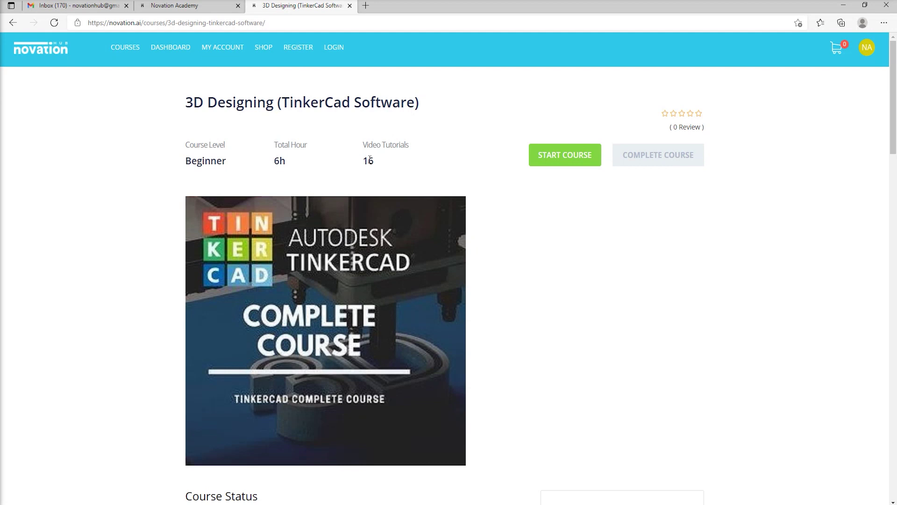
pyautogui.scroll(-6, 410, 164)
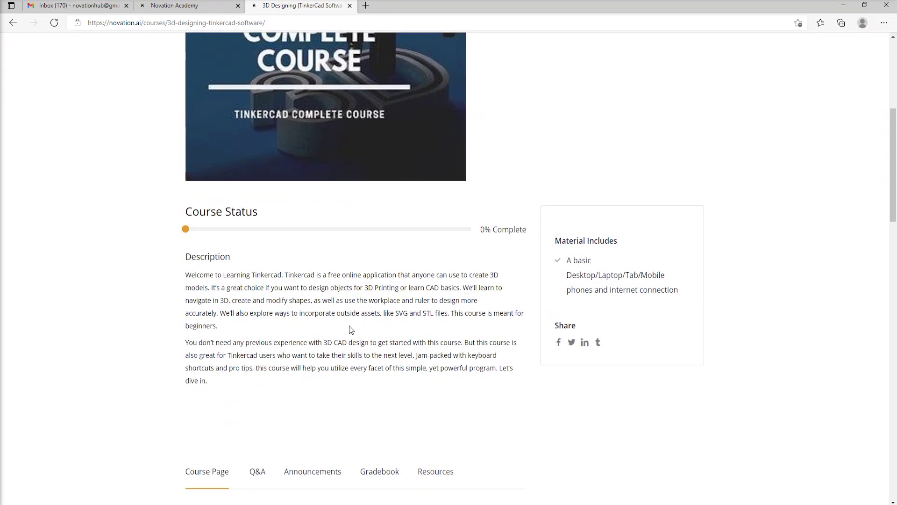
pyautogui.scroll(-8, 351, 401)
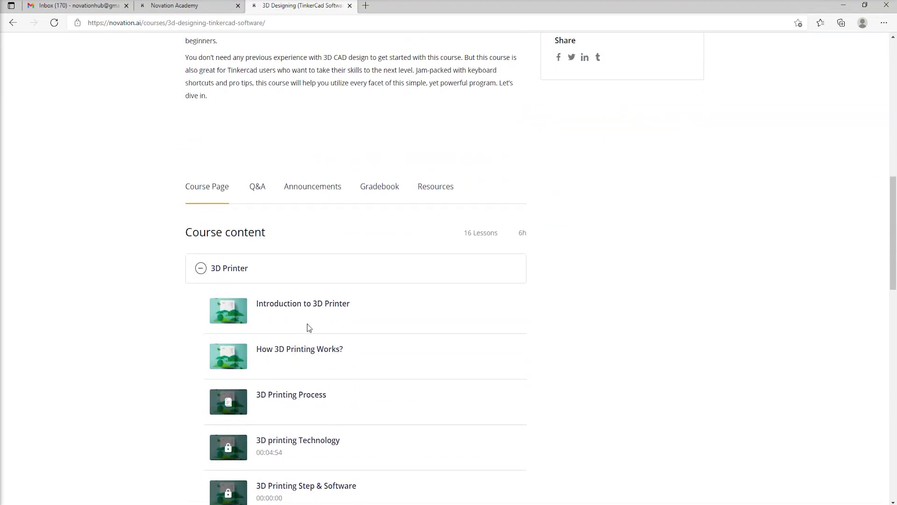
pyautogui.scroll(-3, 304, 322)
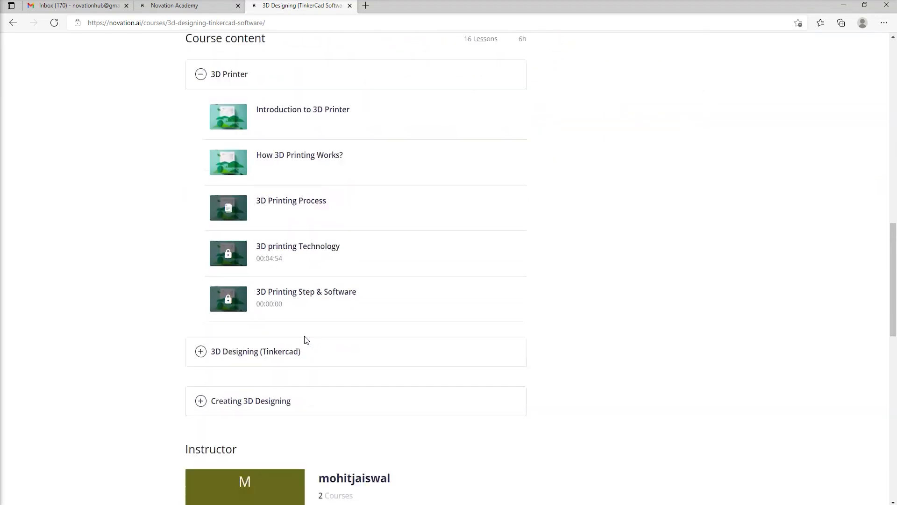
pyautogui.scroll(-2, 294, 345)
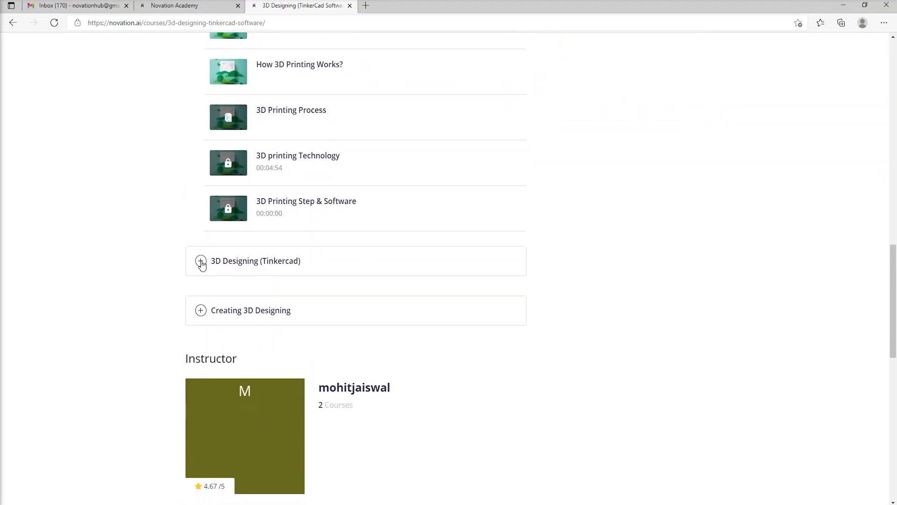
pyautogui.click(202, 262)
pyautogui.scroll(-8, 248, 247)
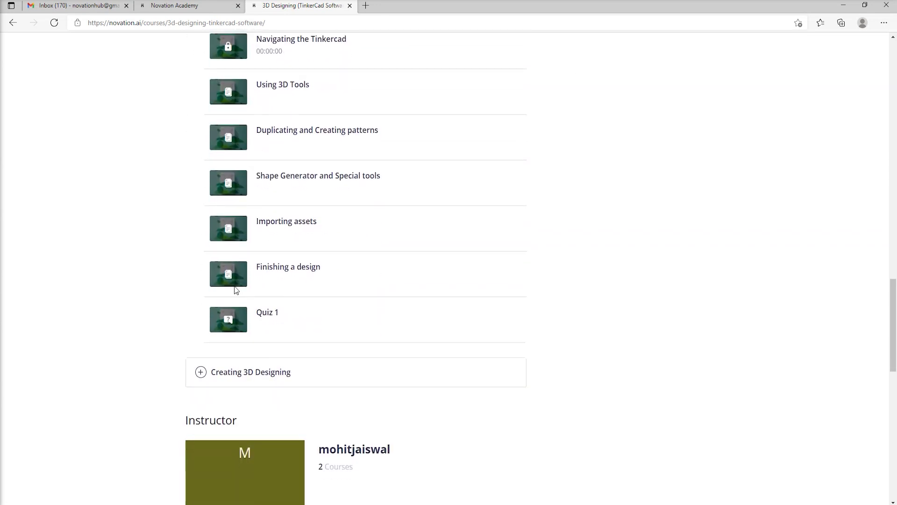
pyautogui.click(234, 308)
pyautogui.scroll(-4, 276, 288)
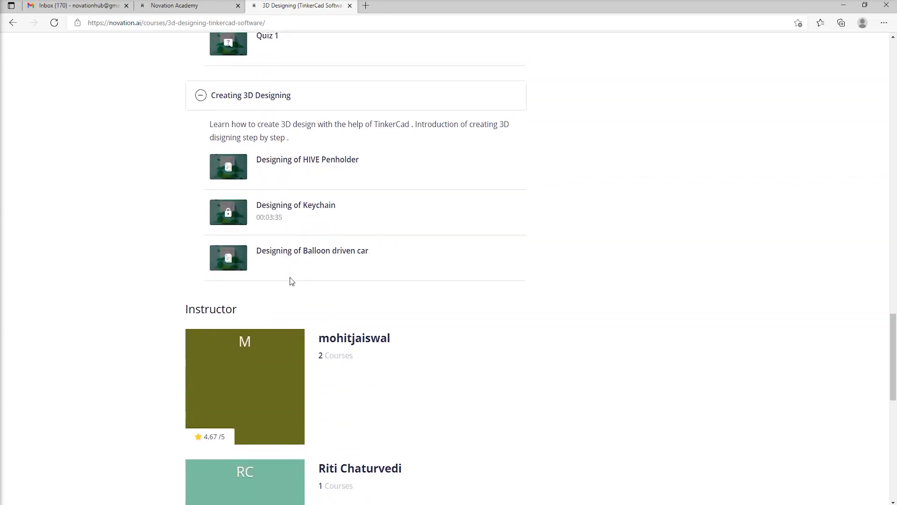
pyautogui.click(290, 279)
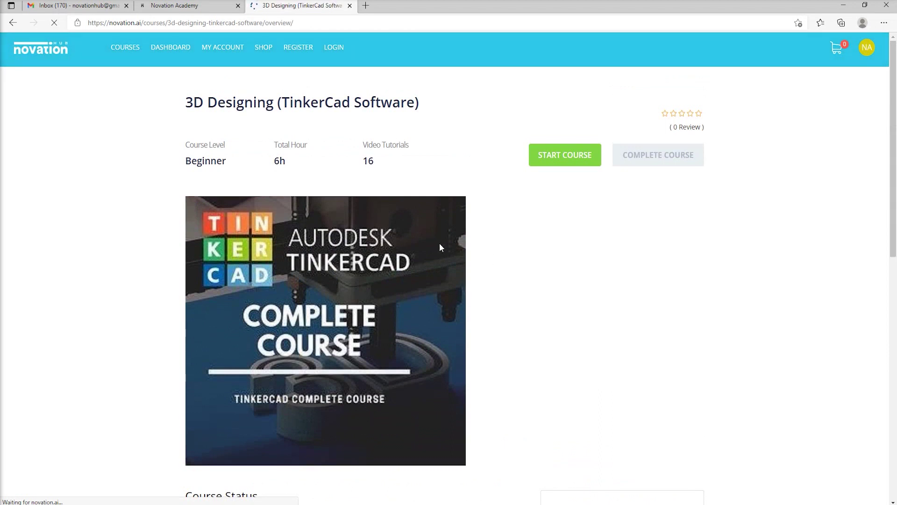
# Scroll the 3D Designing (TinkerCad Software) overview down and back to the top.
pyautogui.scroll(-7, 468, 292)
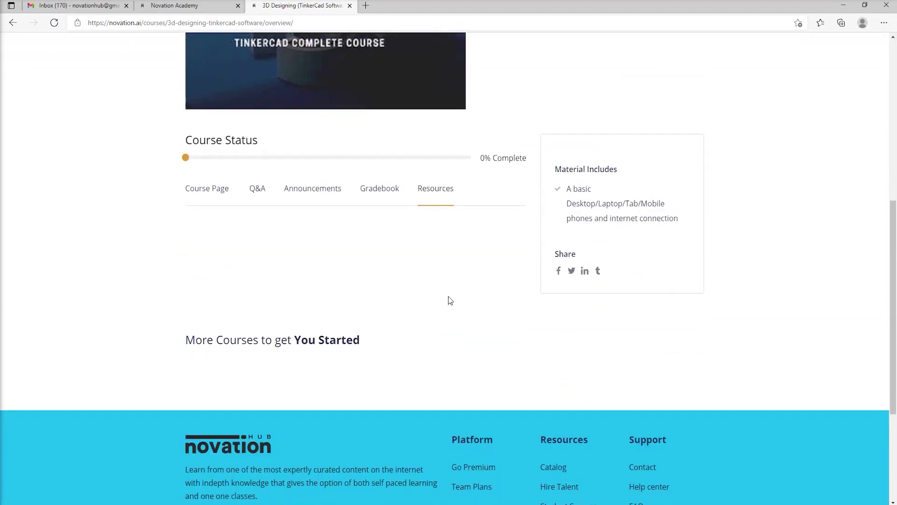
pyautogui.scroll(3, 519, 276)
pyautogui.scroll(5, 542, 266)
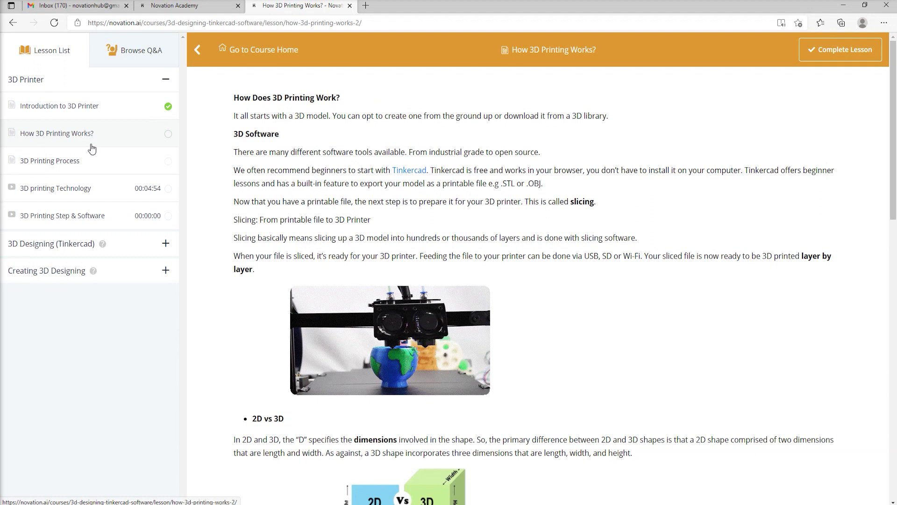
# Read through How 3D Printing Works? and mark it as complete.
pyautogui.scroll(-2, 313, 132)
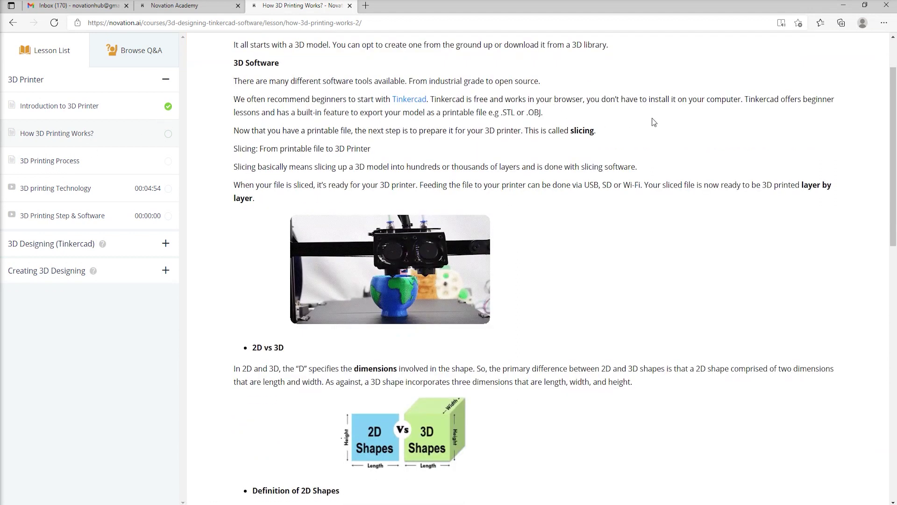
pyautogui.scroll(-12, 341, 163)
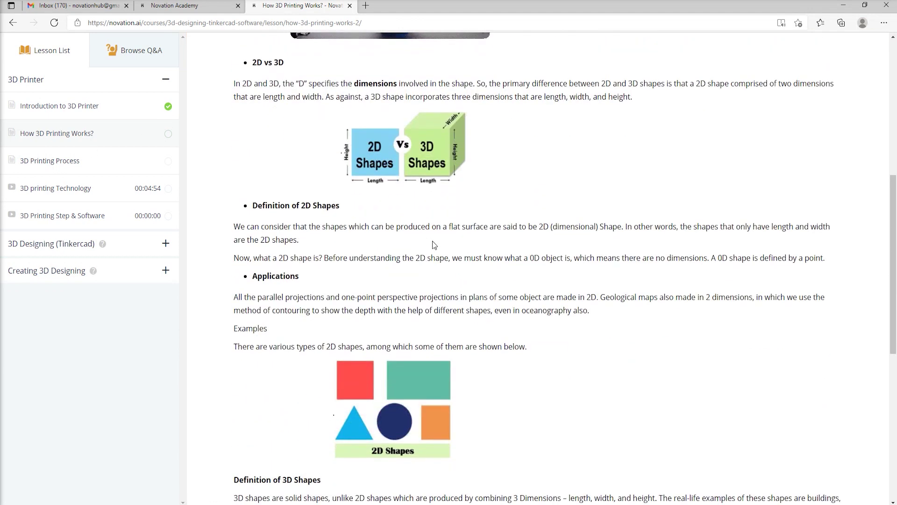
pyautogui.scroll(14, 609, 369)
pyautogui.click(840, 50)
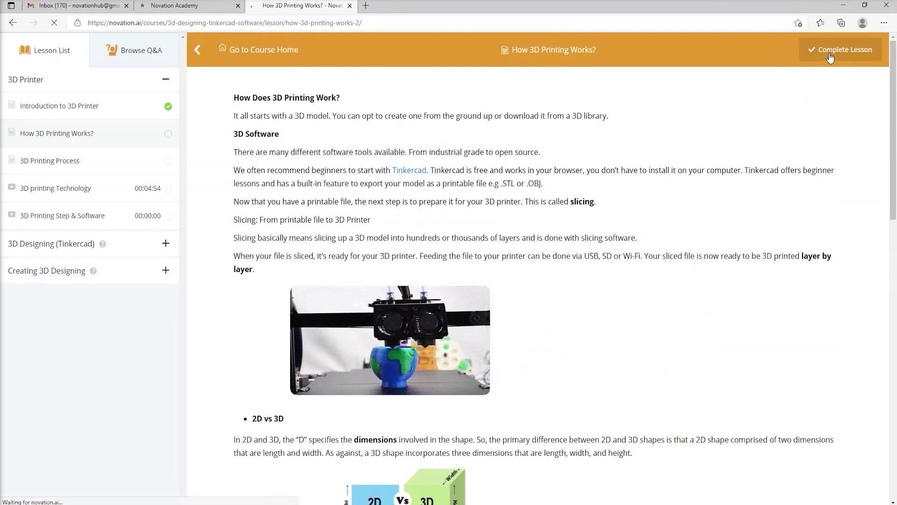
pyautogui.scroll(-9, 728, 257)
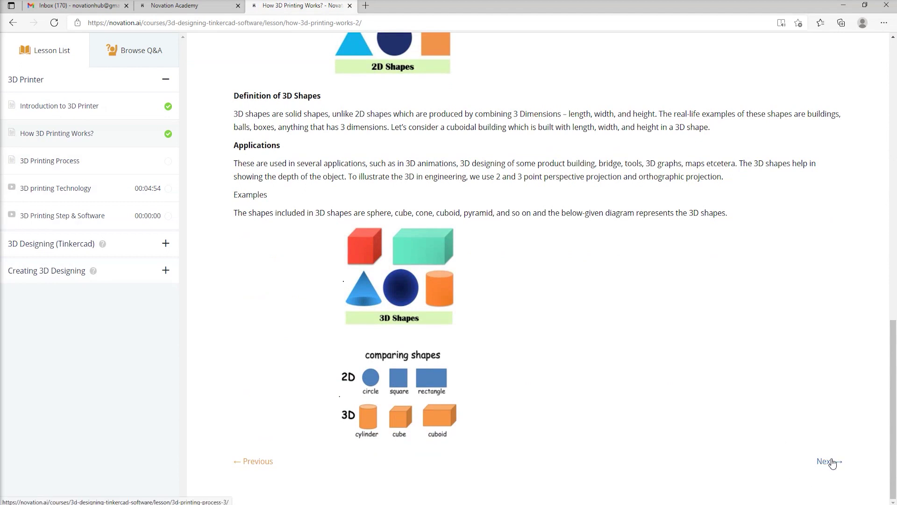
# Move on to the 3D Printing Process lesson and mark it as complete.
pyautogui.click(832, 461)
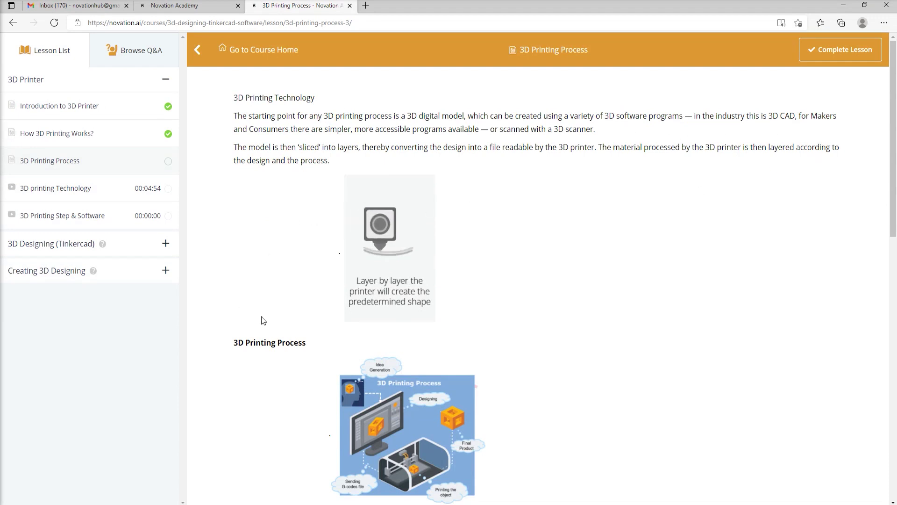
pyautogui.scroll(-6, 377, 343)
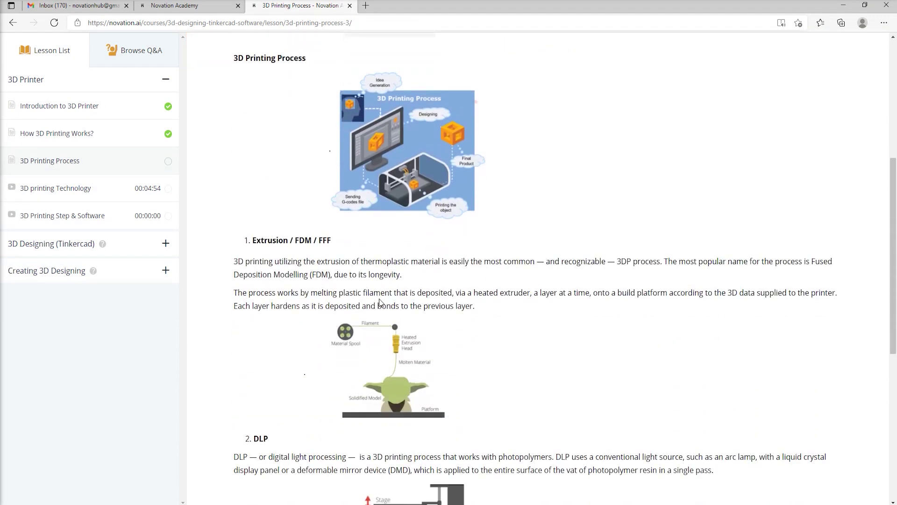
pyautogui.scroll(-7, 380, 299)
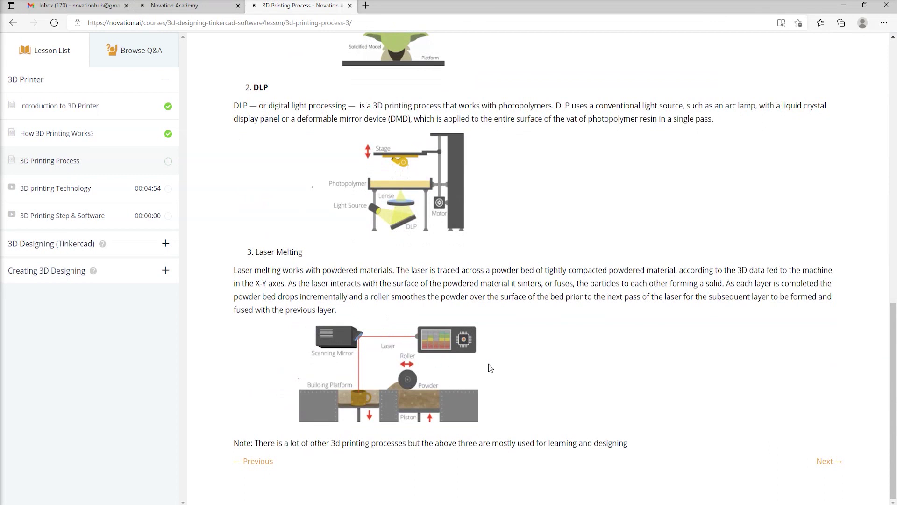
pyautogui.scroll(15, 695, 346)
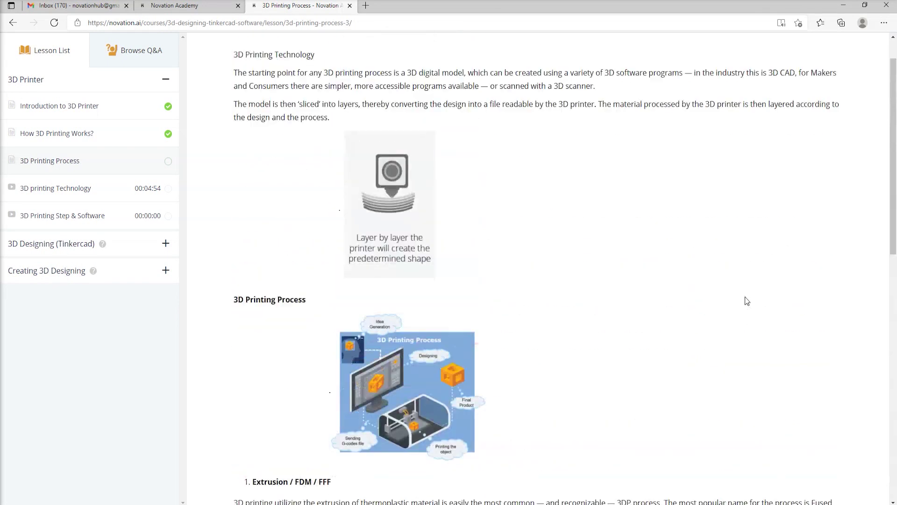
pyautogui.click(844, 56)
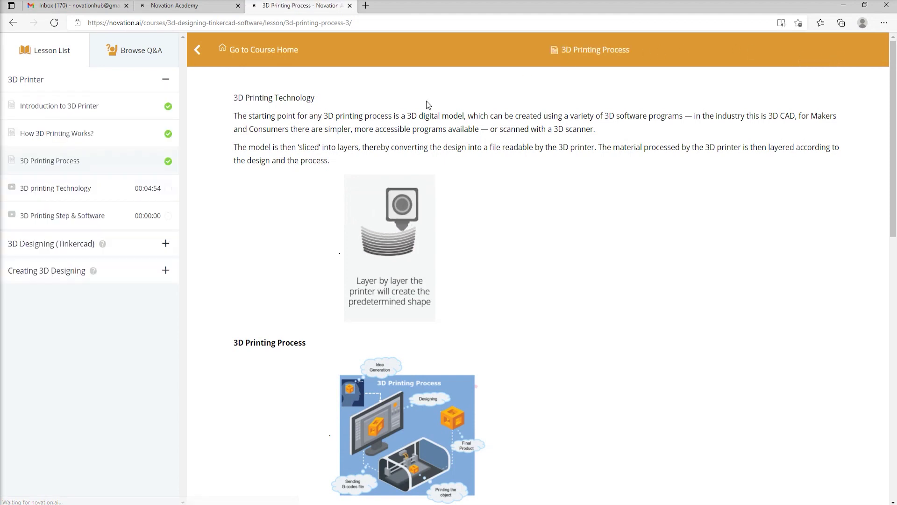
pyautogui.scroll(-3, 652, 266)
pyautogui.scroll(-10, 675, 262)
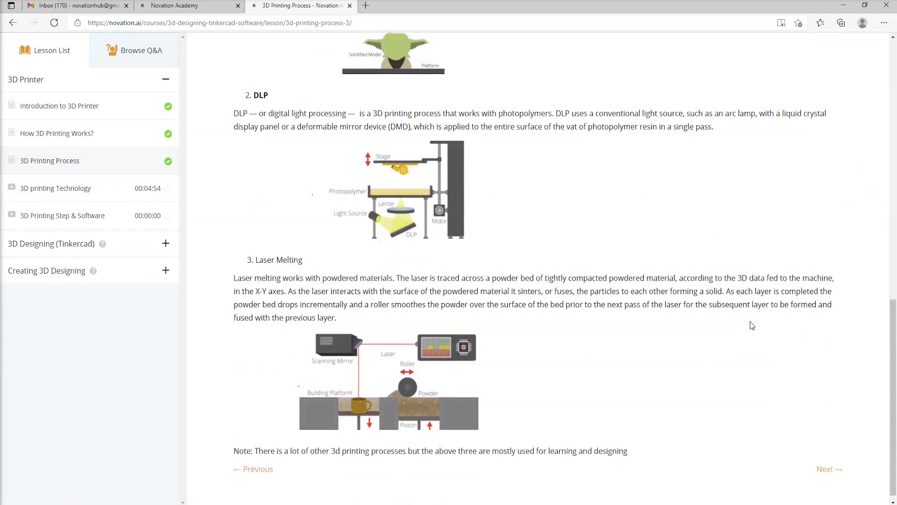
# Open 3D printing Technology, play its video briefly in full screen, and pause at 0:08.
pyautogui.click(830, 466)
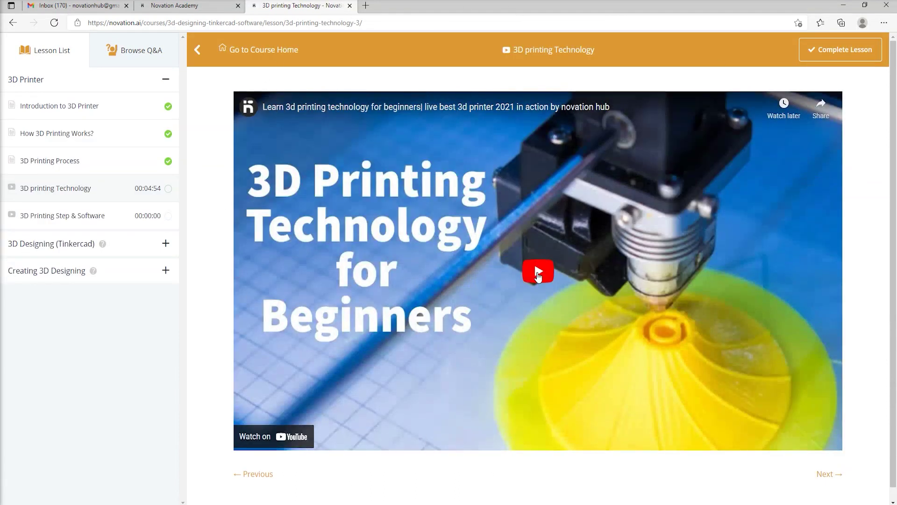
pyautogui.click(538, 271)
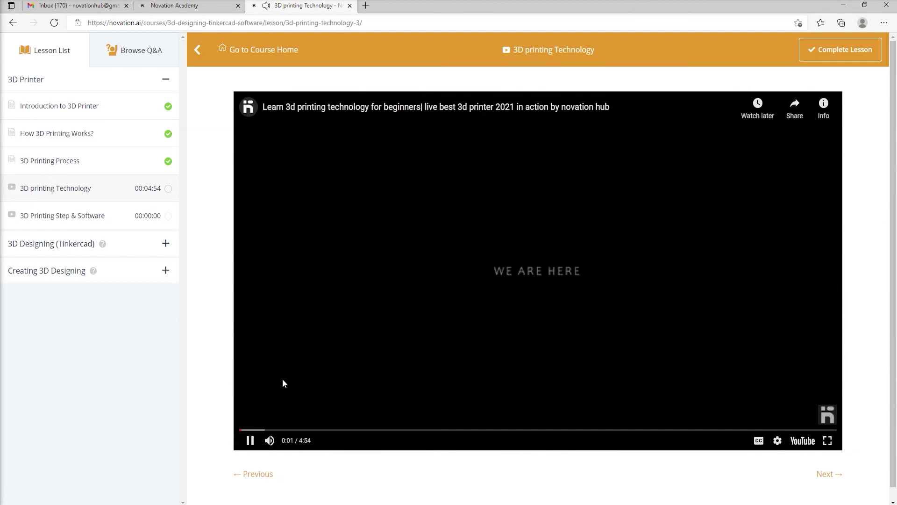
pyautogui.moveTo(831, 428)
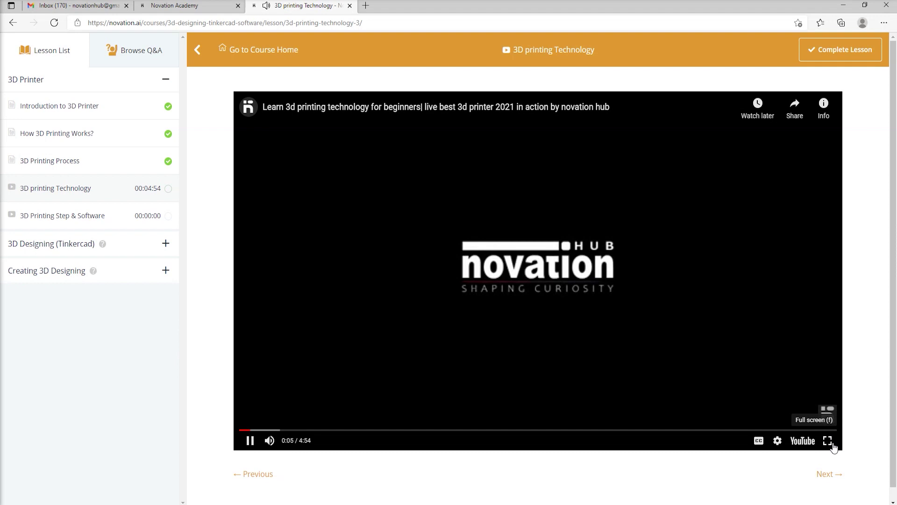
pyautogui.click(829, 441)
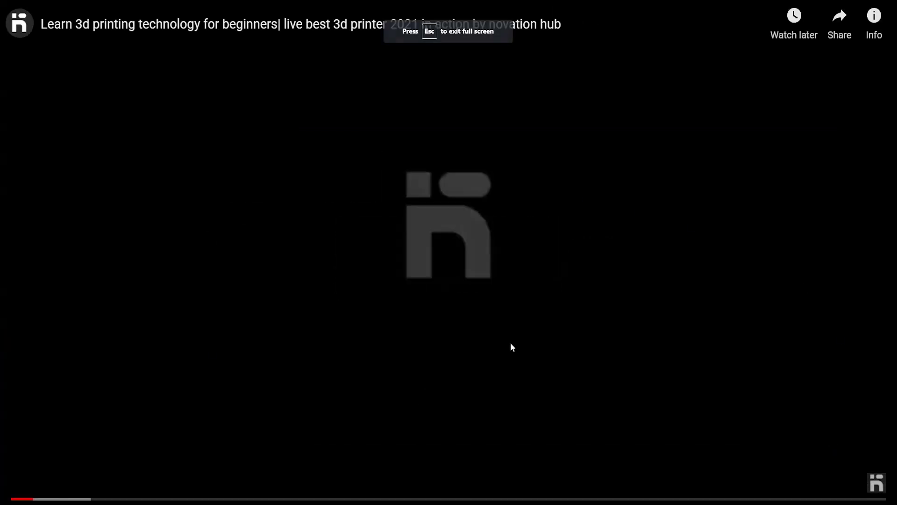
pyautogui.press('Escape')
pyautogui.click(250, 440)
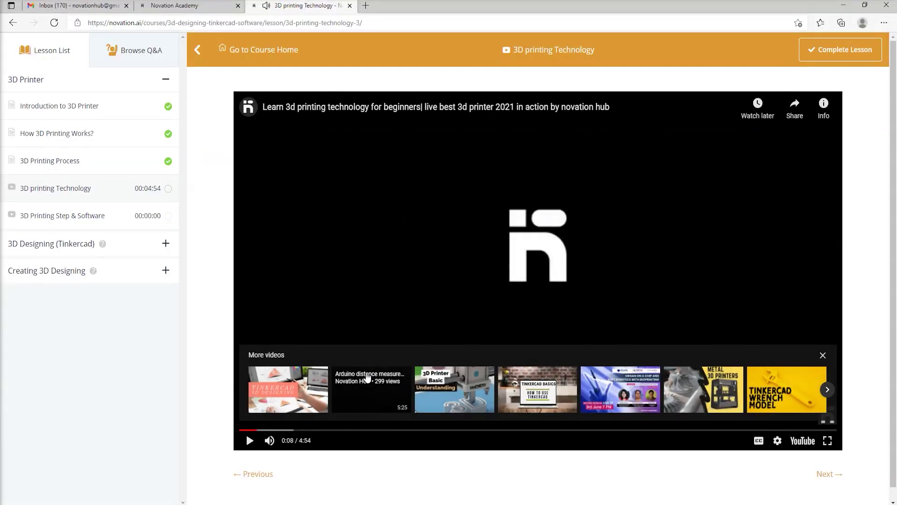
# Glance at the lesson's empty Q&A panel, then go back to the TinkerCad course home.
pyautogui.click(142, 55)
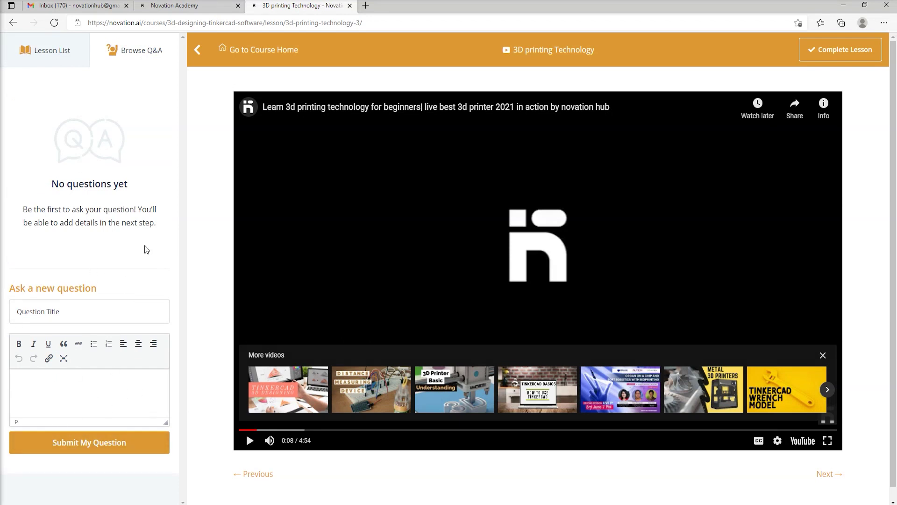
pyautogui.click(235, 52)
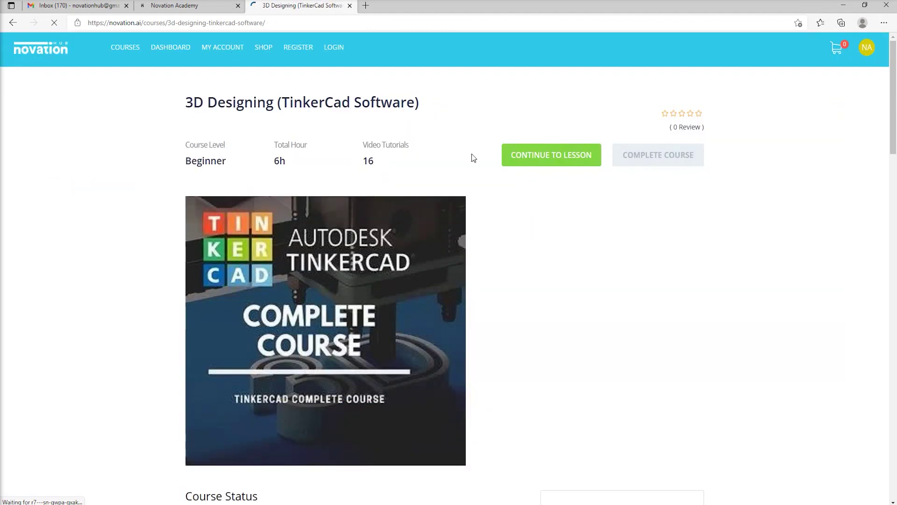
# Check the 18% Course Status, then review the course under Dashboard > Enrolled Courses.
pyautogui.scroll(-5, 464, 148)
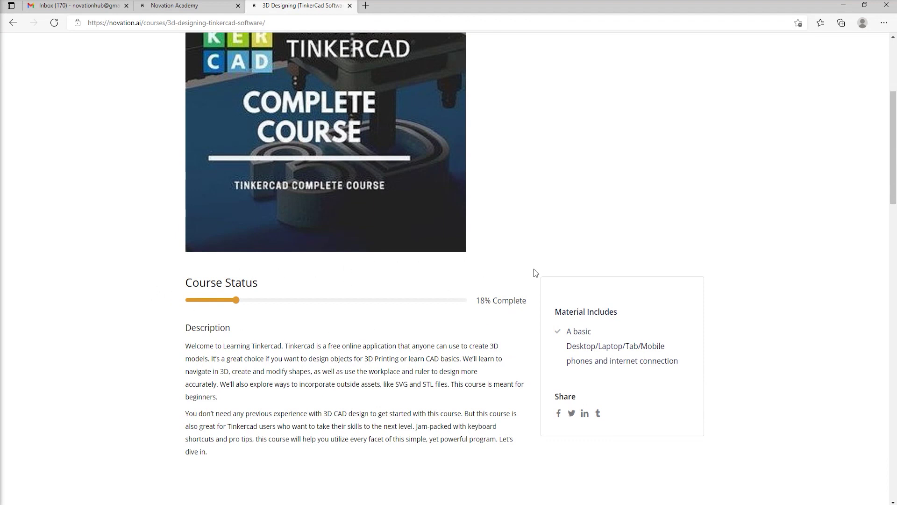
pyautogui.scroll(5, 561, 243)
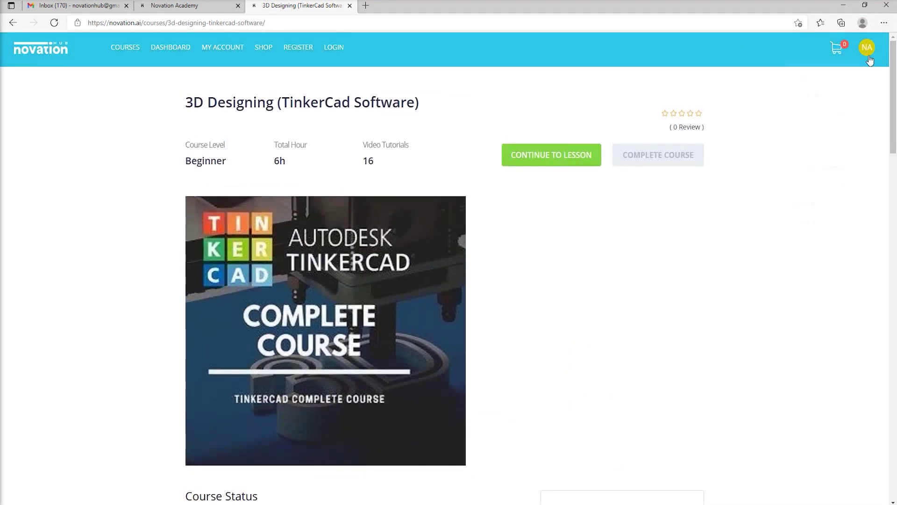
pyautogui.moveTo(869, 60)
pyautogui.click(827, 74)
pyautogui.click(244, 225)
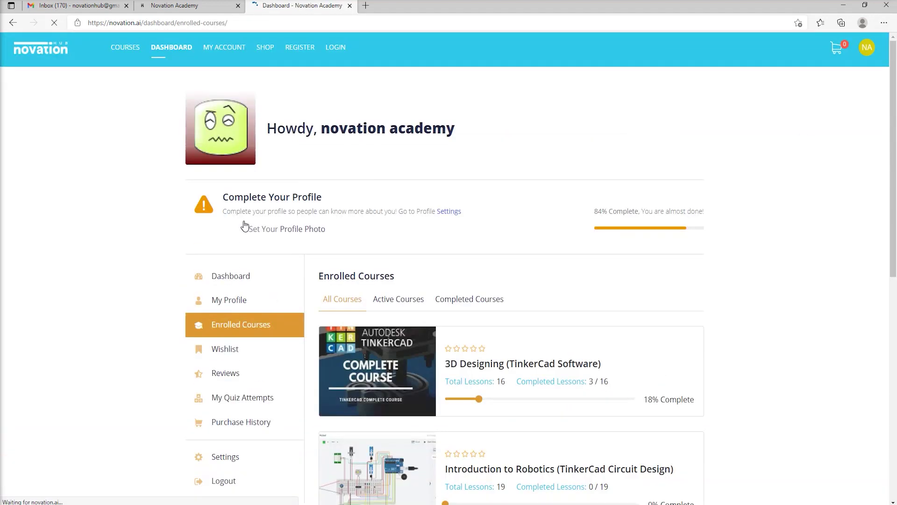
pyautogui.scroll(-3, 490, 251)
pyautogui.scroll(3, 542, 223)
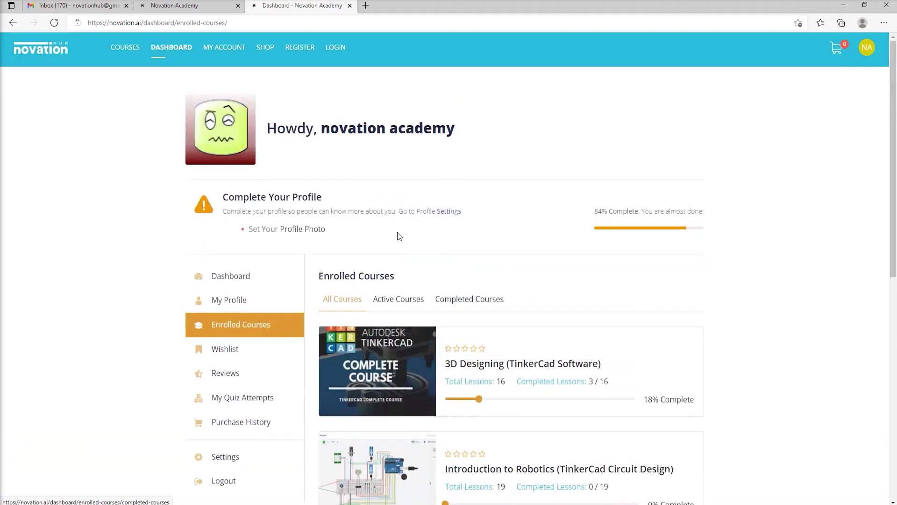
# Open the Courses catalogue and scroll through its four courses down to IOT and back.
pyautogui.click(128, 59)
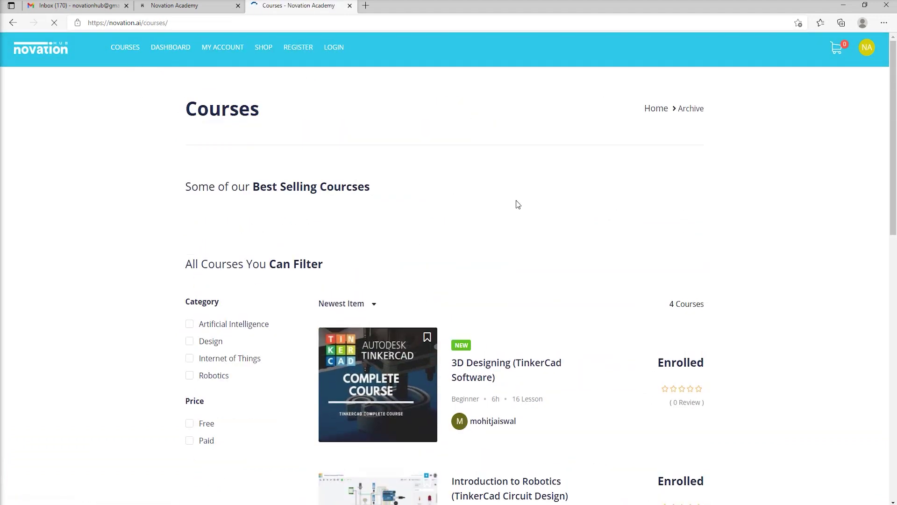
pyautogui.scroll(-6, 516, 206)
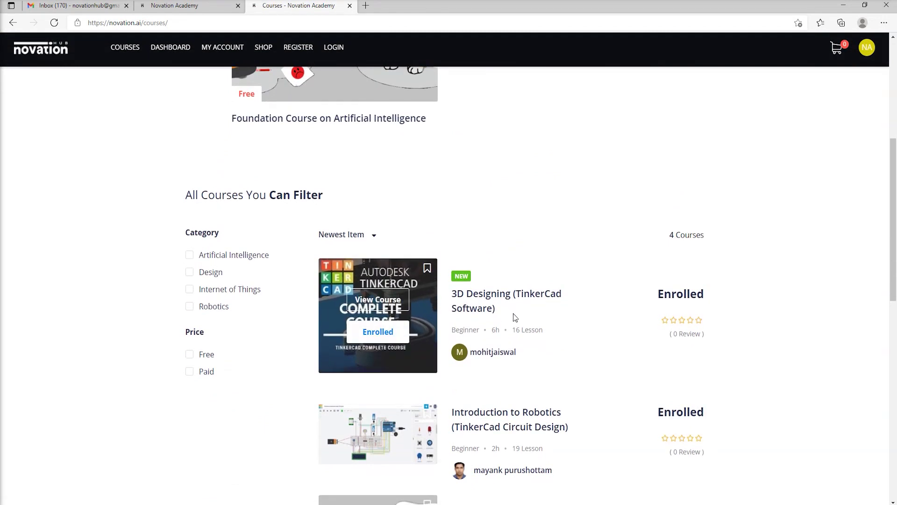
pyautogui.scroll(-6, 515, 313)
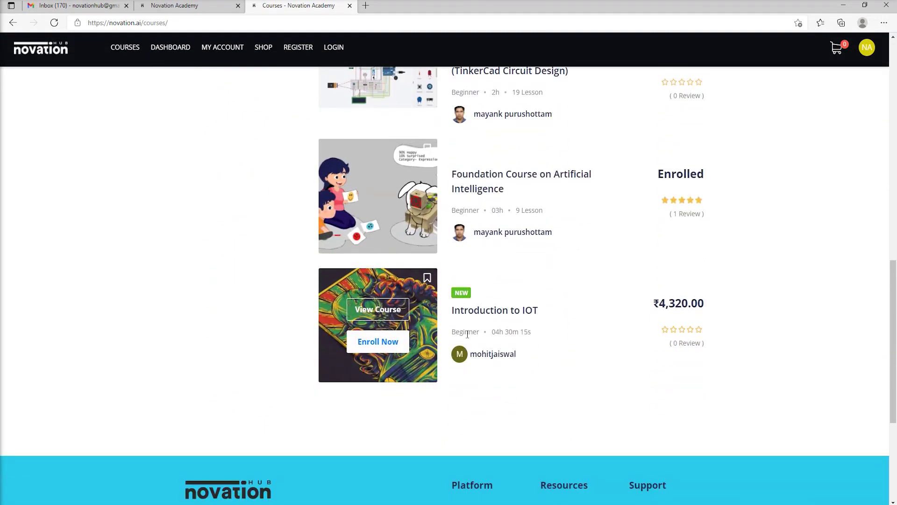
pyautogui.scroll(6, 455, 322)
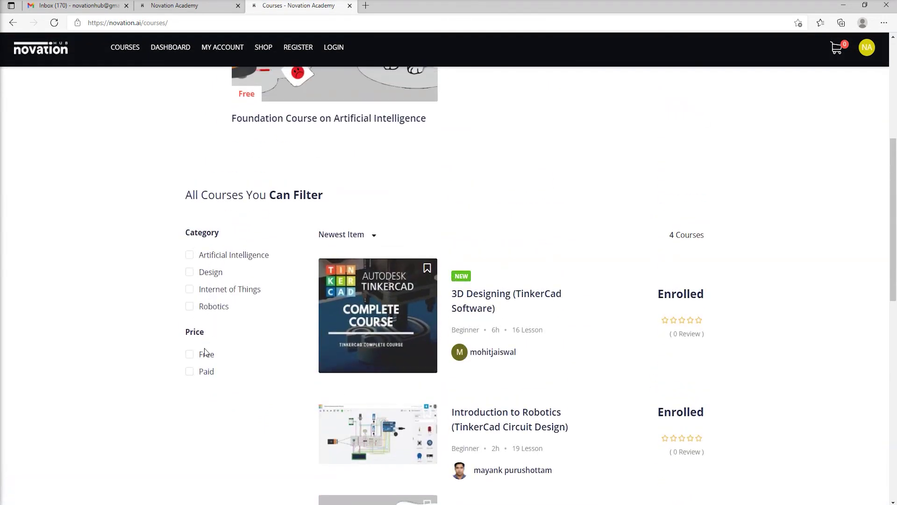
pyautogui.scroll(5, 421, 328)
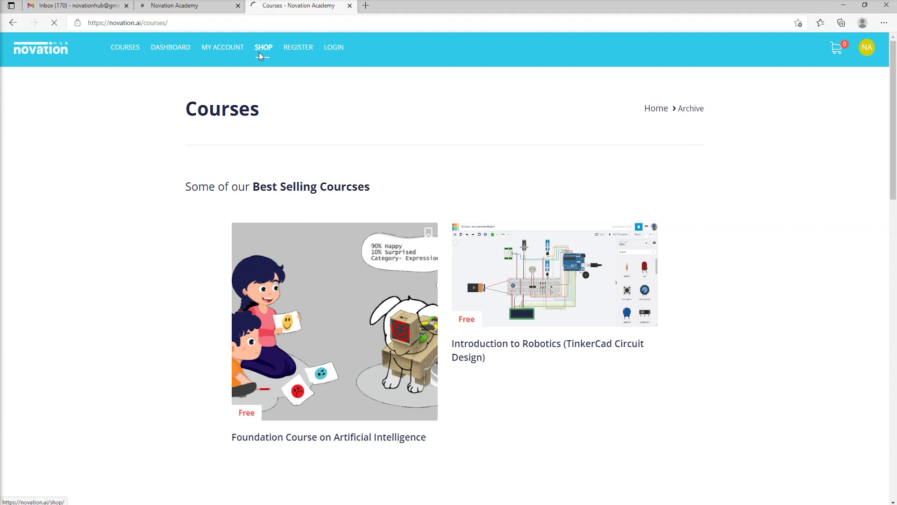
# Browse the Shop grid and open the Basic Steam Kit product page.
pyautogui.scroll(-3, 362, 135)
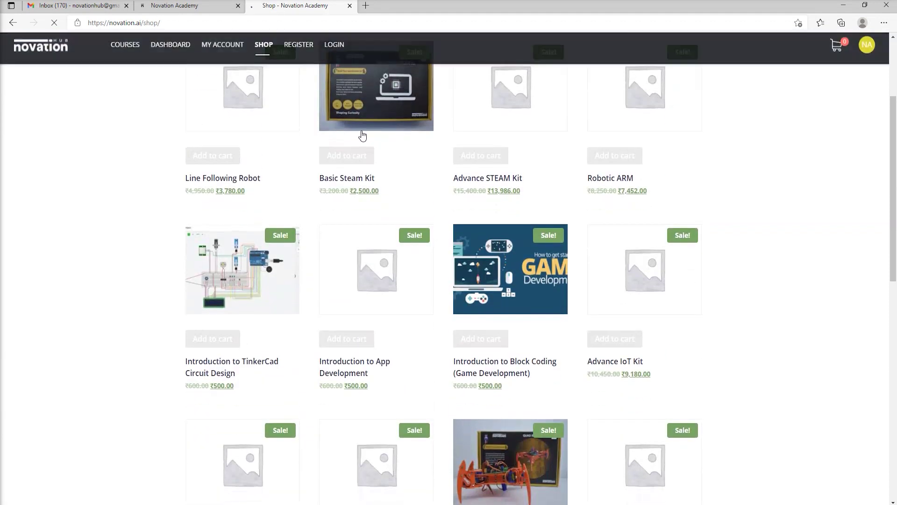
pyautogui.scroll(2, 383, 150)
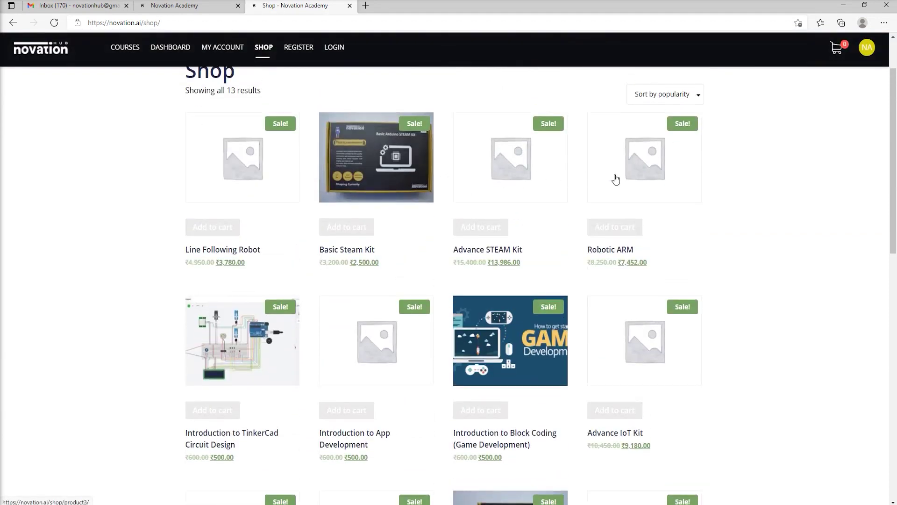
pyautogui.scroll(-2, 608, 266)
pyautogui.scroll(-3, 509, 348)
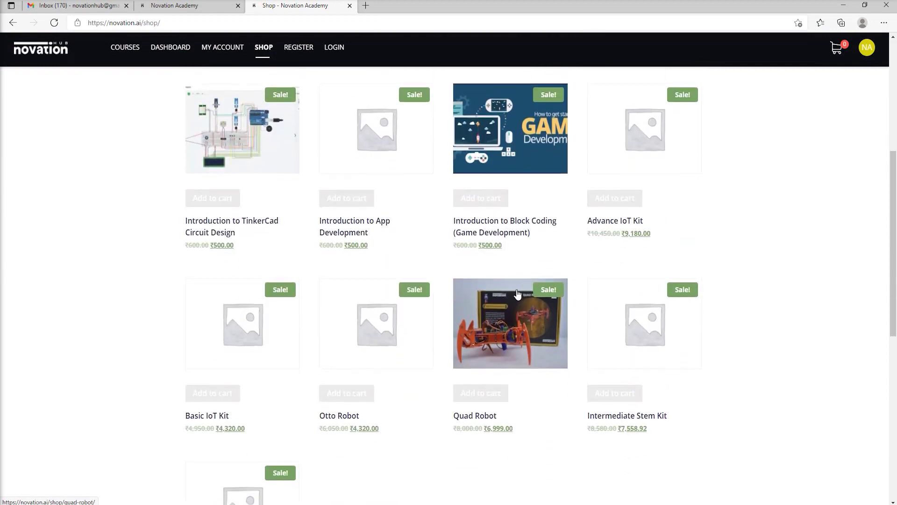
pyautogui.scroll(-2, 512, 344)
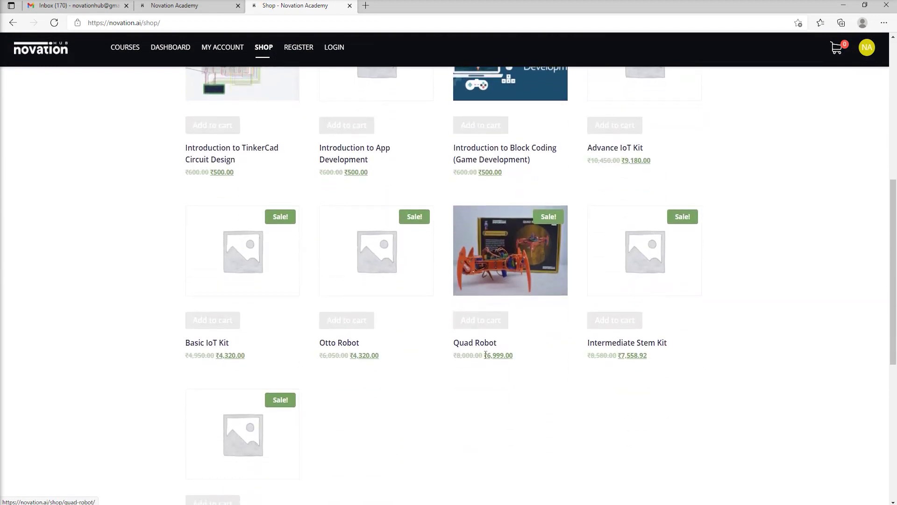
pyautogui.scroll(-2, 394, 423)
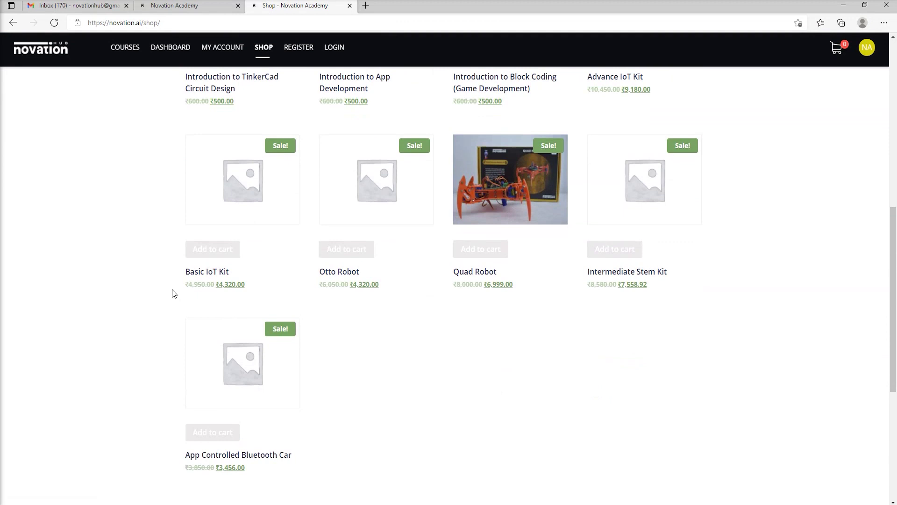
pyautogui.scroll(2, 173, 293)
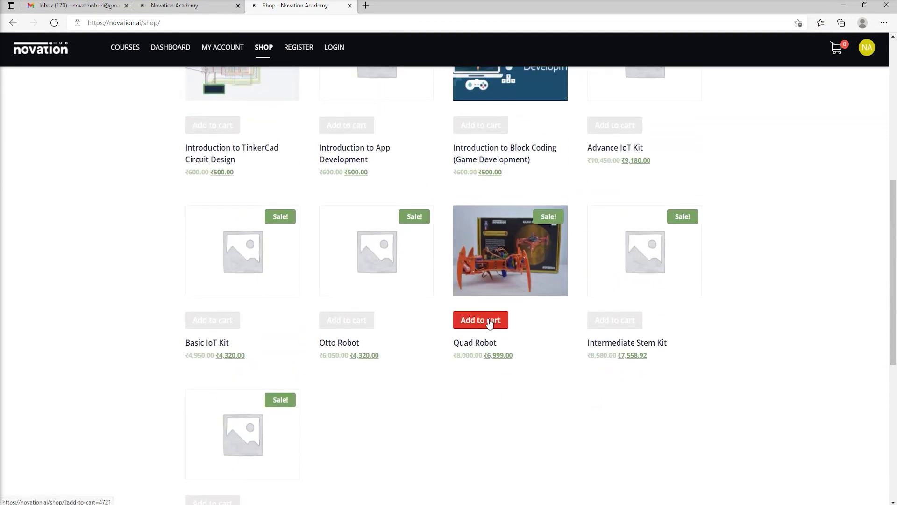
pyautogui.scroll(6, 415, 202)
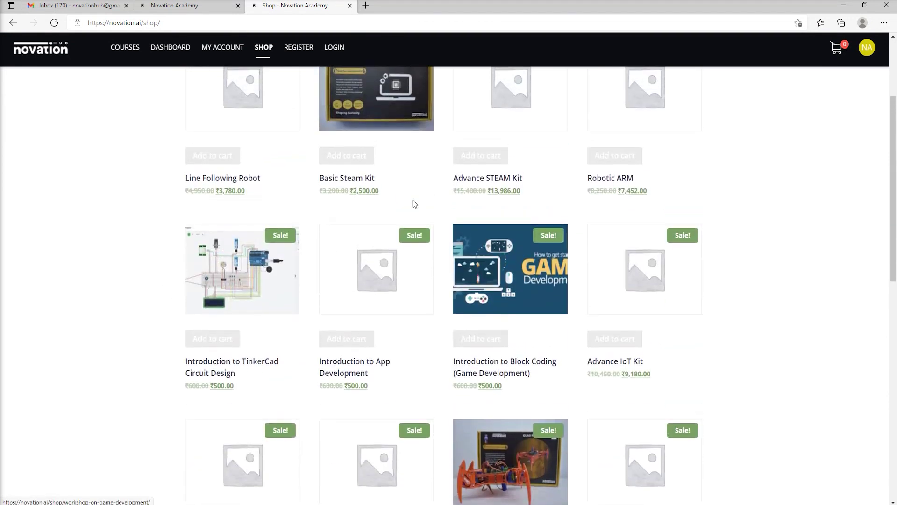
pyautogui.click(366, 115)
# Review the ₹2,500 kit's description and its KIT contents table with quantities.
pyautogui.scroll(-3, 582, 239)
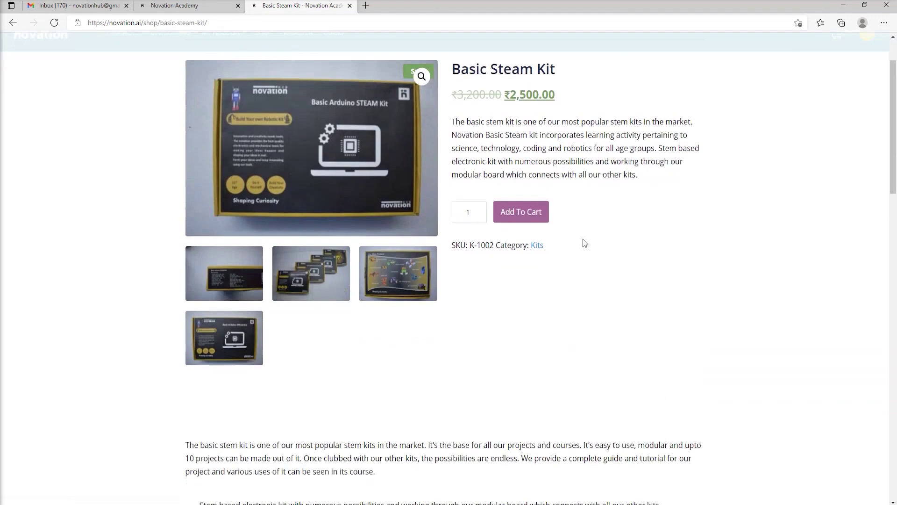
pyautogui.scroll(3, 332, 131)
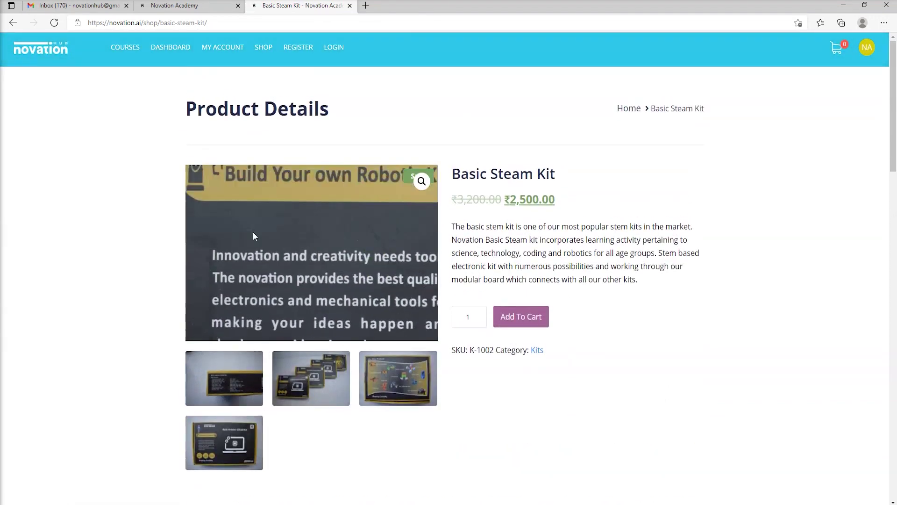
pyautogui.scroll(-10, 403, 290)
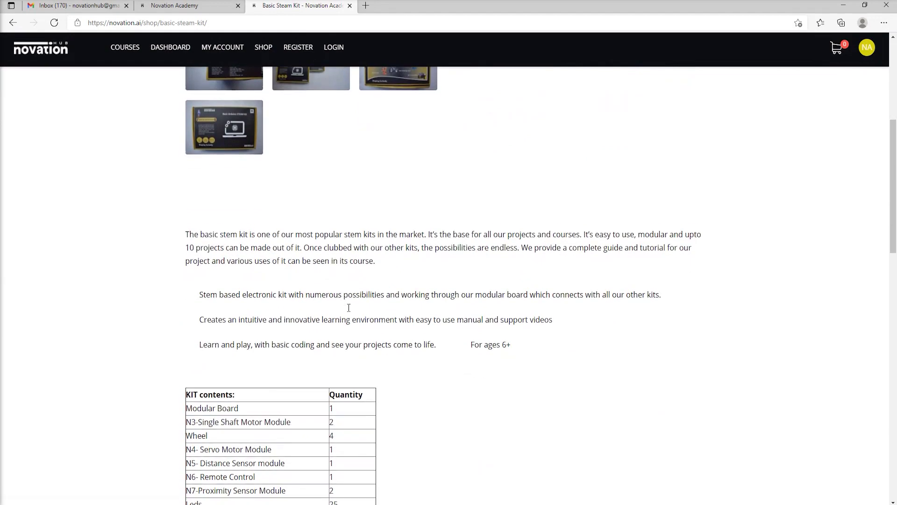
pyautogui.scroll(-7, 415, 308)
pyautogui.scroll(11, 538, 296)
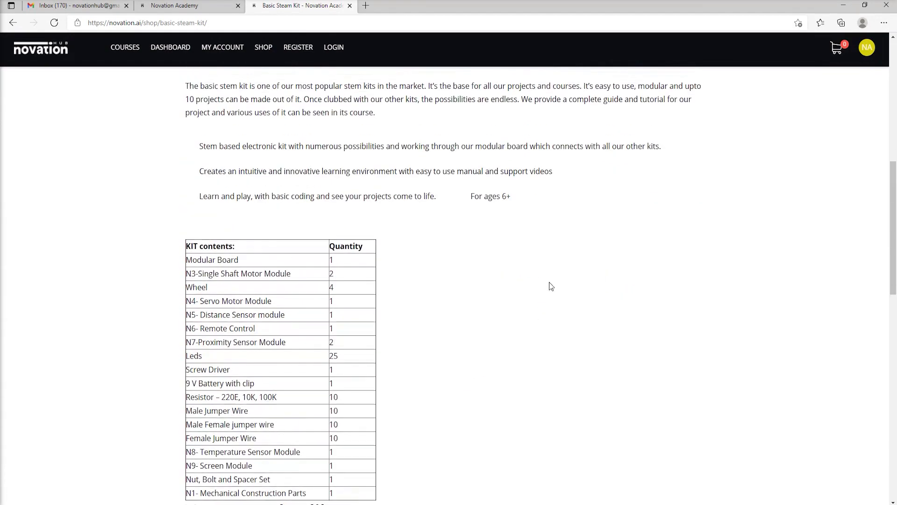